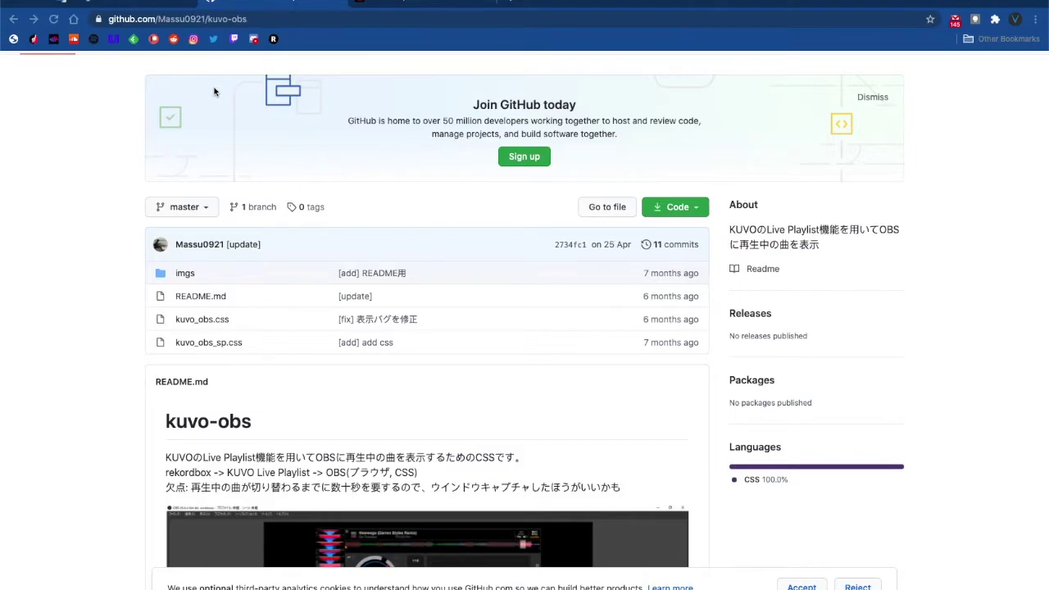
Download the kuvo-obs repository as a ZIP and read its KUVO preparation steps in Google Translate
left_click(668, 209)
left_click(530, 364)
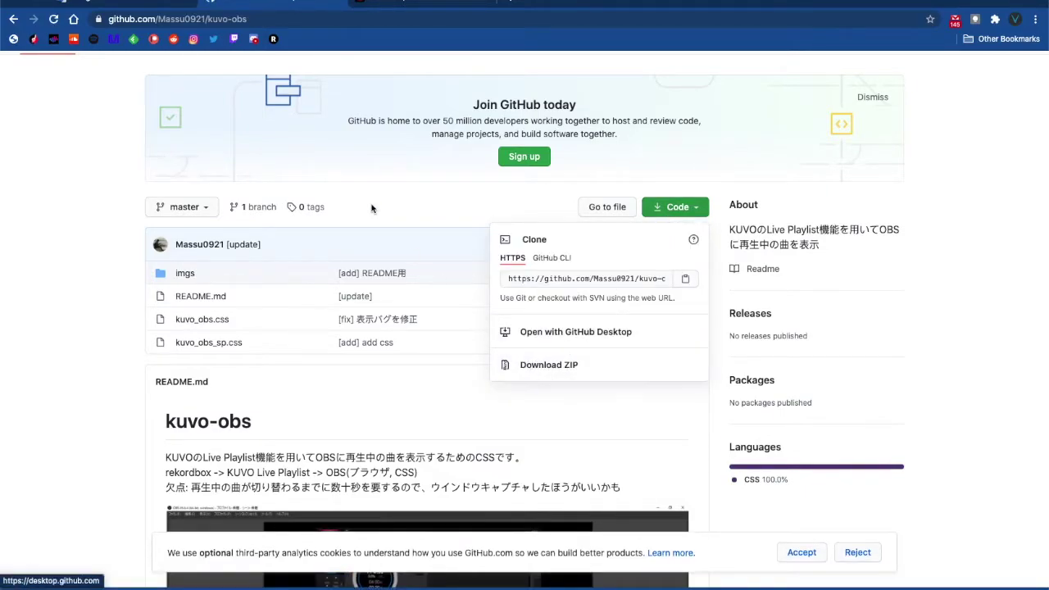
left_click(106, 4)
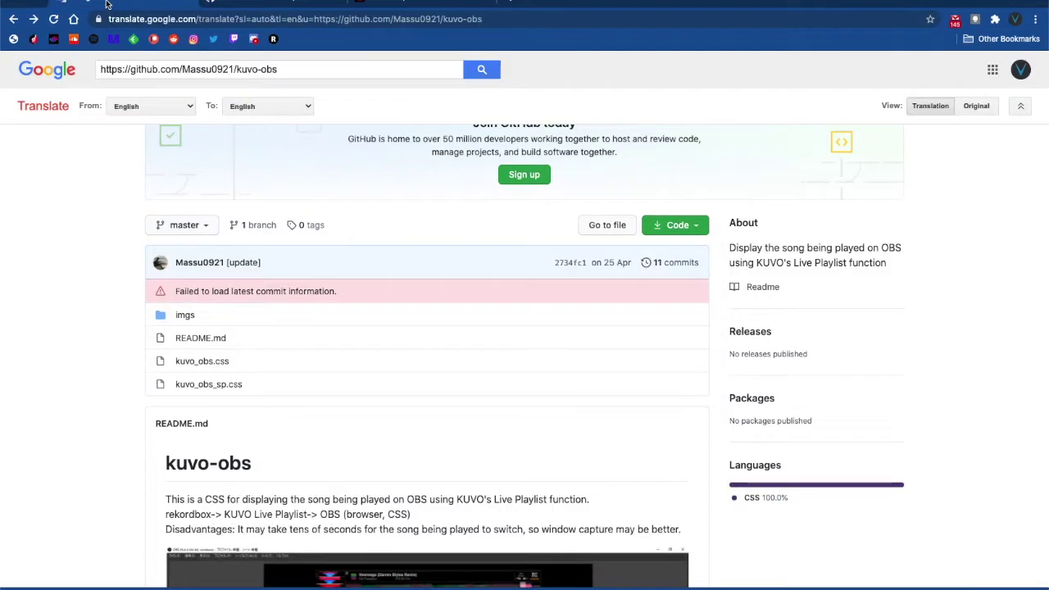
scroll(102, 319, "down", 5)
scroll(101, 319, "down", 2)
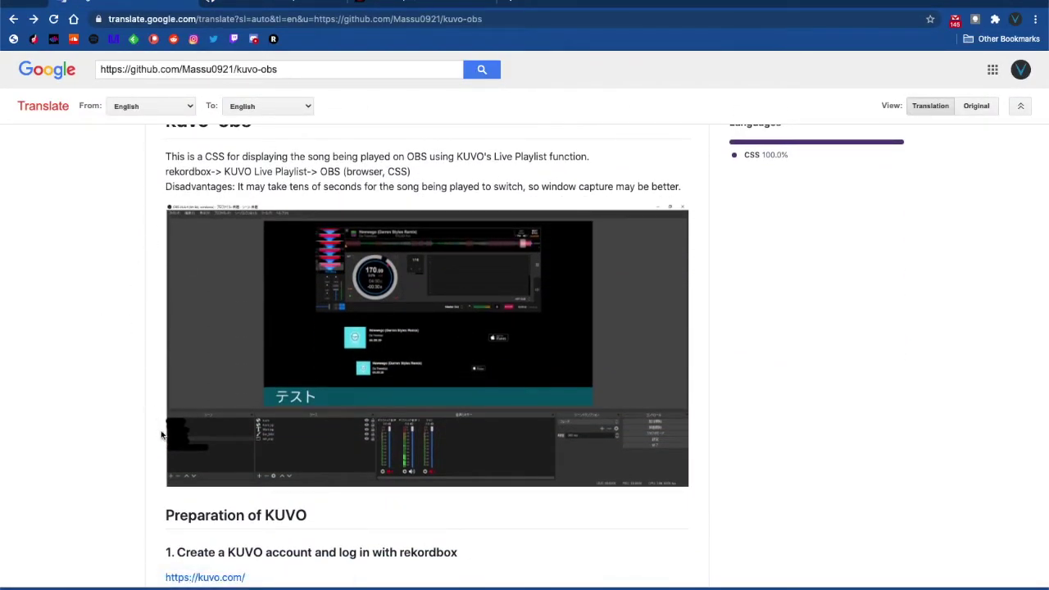
mouse_move(427, 587)
scroll(136, 475, "down", 5)
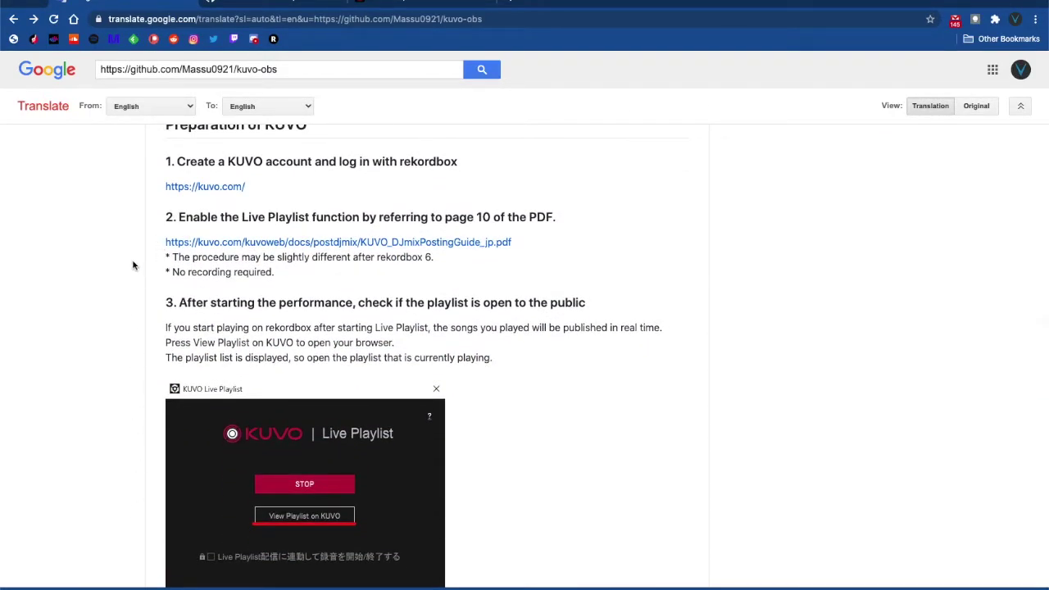
scroll(132, 266, "down", 2)
scroll(195, 209, "up", 1)
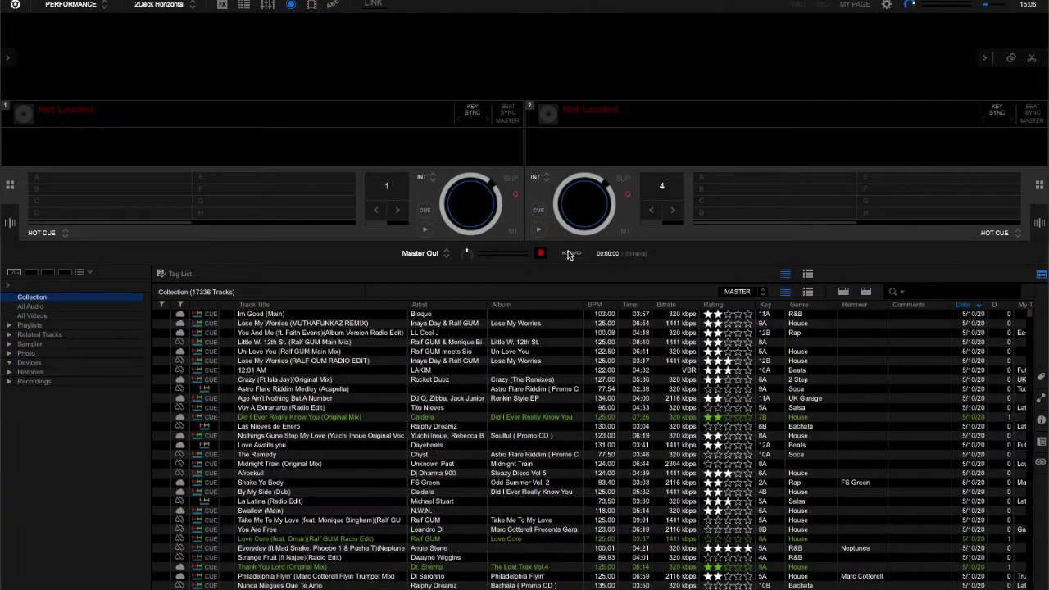
Start publishing the KUVO Live Playlist from rekordbox
left_click(569, 255)
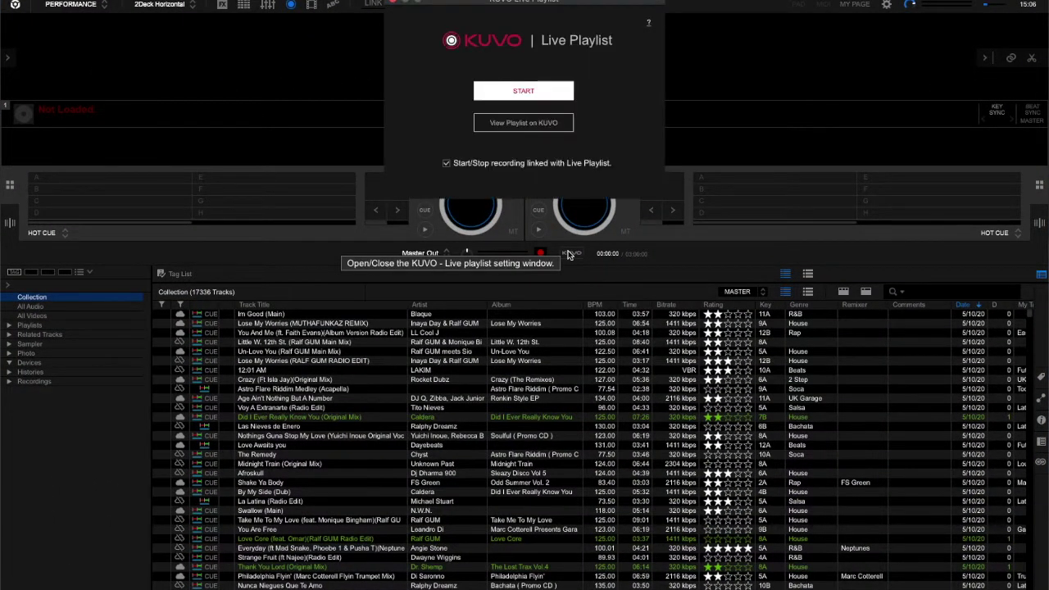
left_click(521, 94)
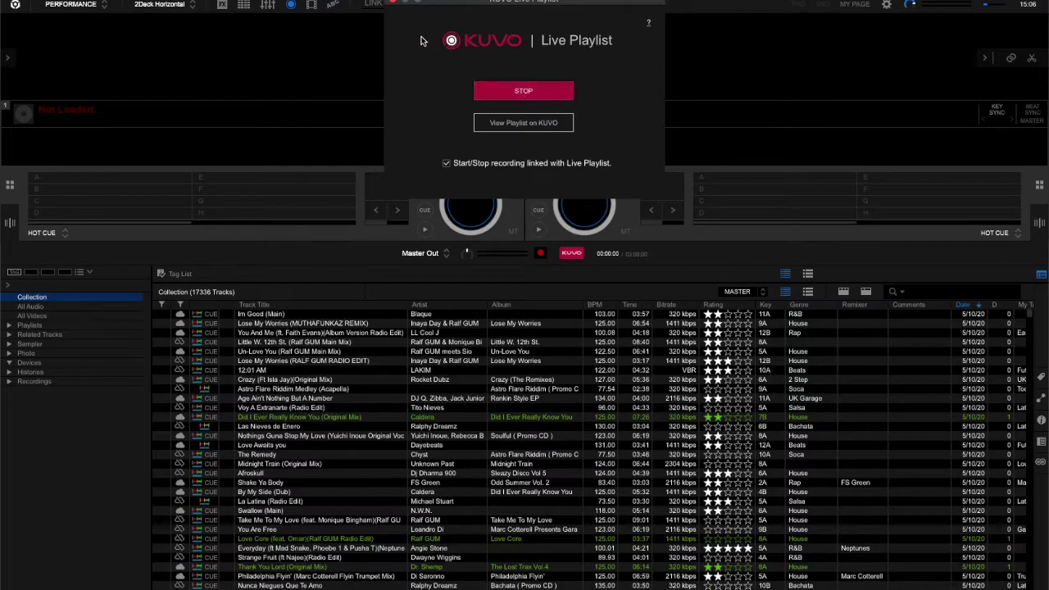
left_click(394, 4)
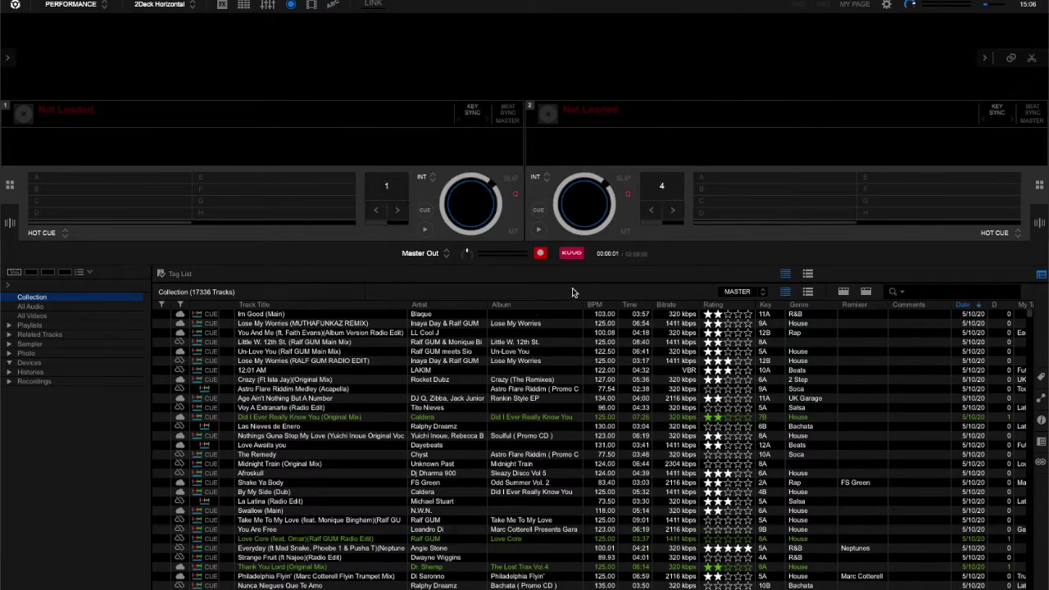
Load Im Good (Main) onto deck 1 and start playing it
left_click(348, 314)
double_click(348, 314)
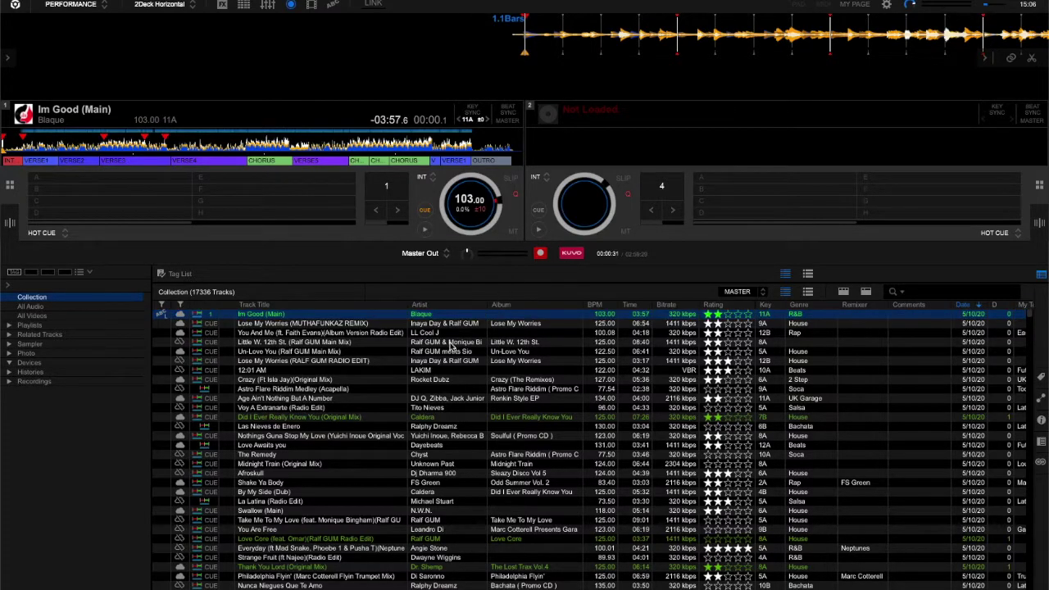
left_click(423, 230)
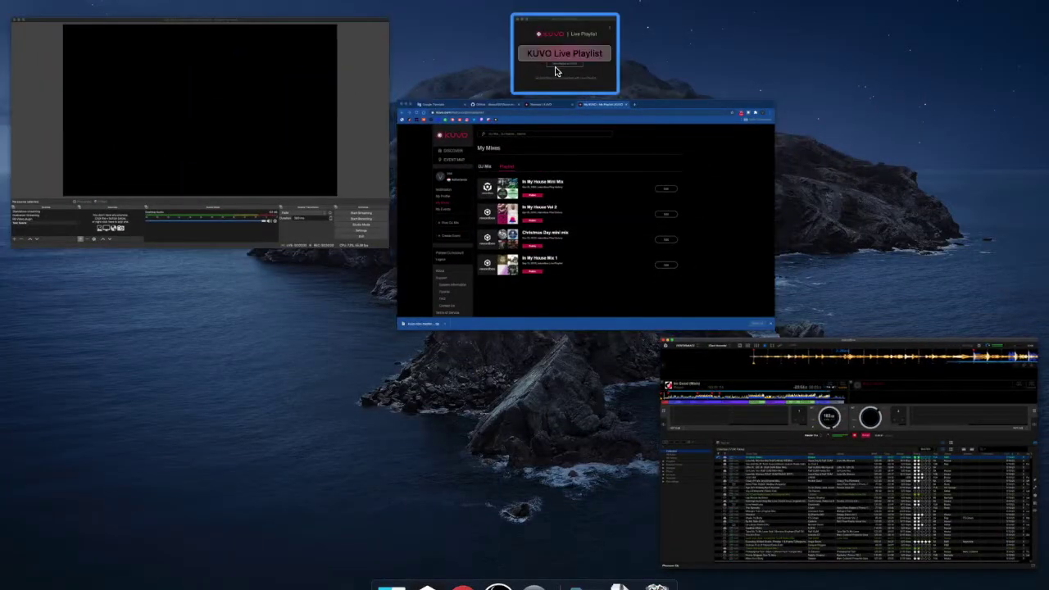
From the KUVO Live Playlist window, view the playlist on the KUVO website
left_click(556, 69)
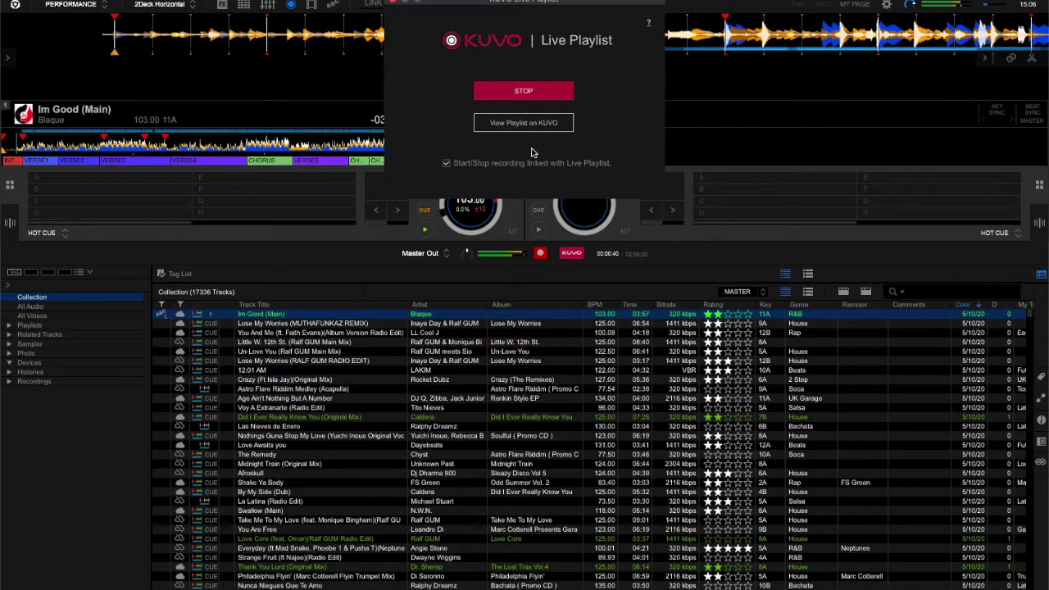
left_click(514, 122)
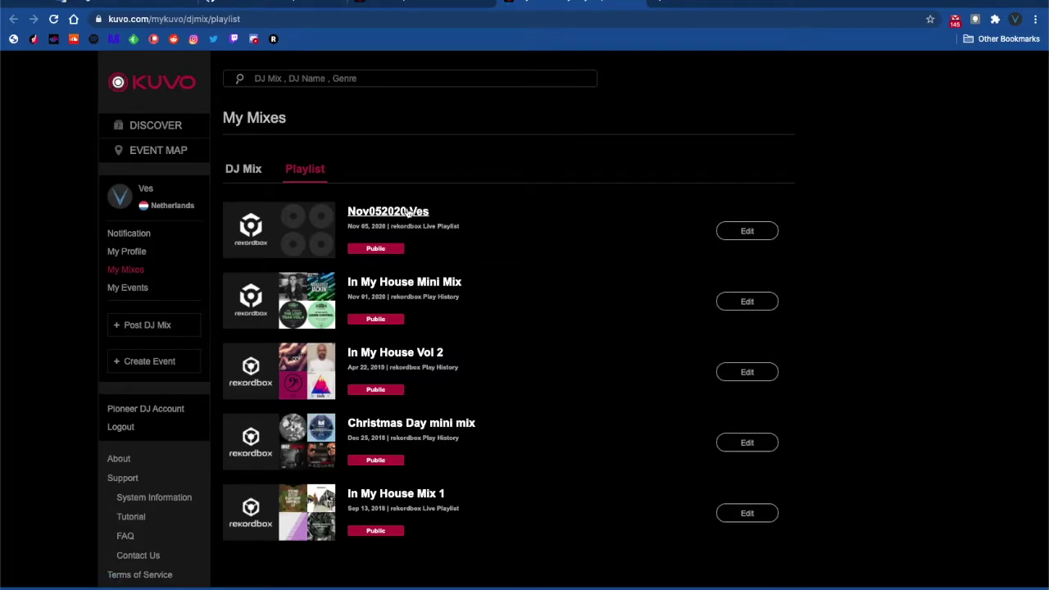
Open the Nov 05, 2020 live playlist from My Mixes > Playlist
left_click(403, 215)
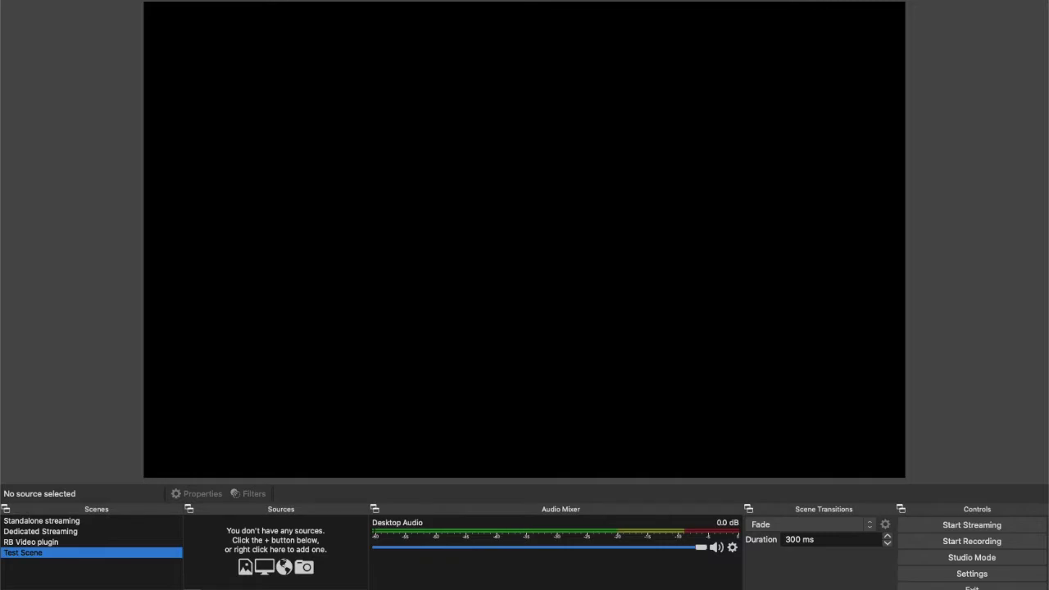
Add a new Browser source named 'Kuvo' to the Test Scene
left_click(190, 587)
left_click(240, 415)
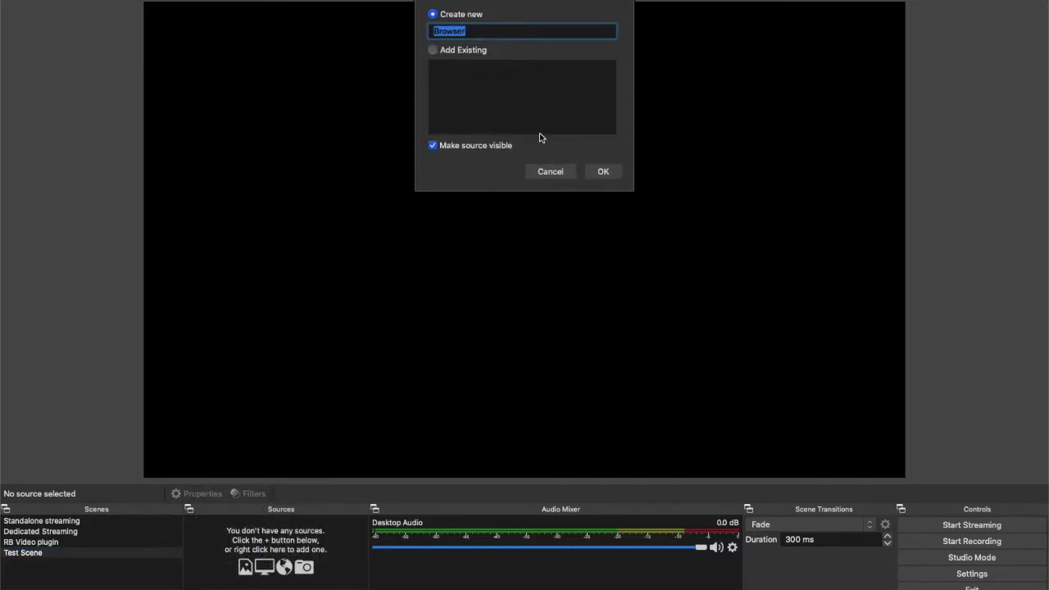
type("Kuvo")
left_click(604, 172)
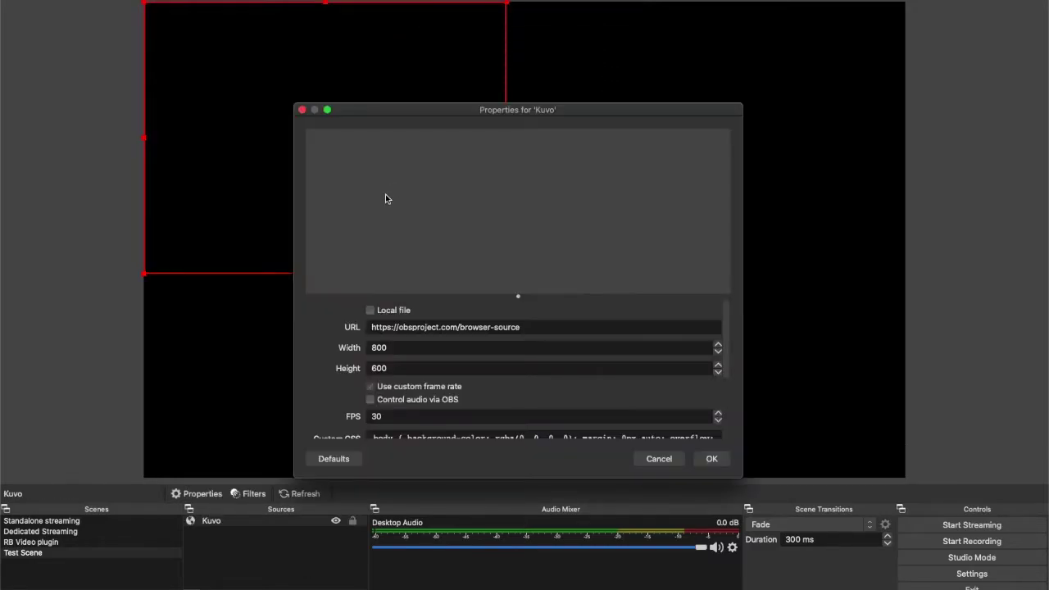
Replace the Kuvo source's default URL with the pasted kuvo.com/playlist/201763 address
left_click_drag(534, 328, 375, 332)
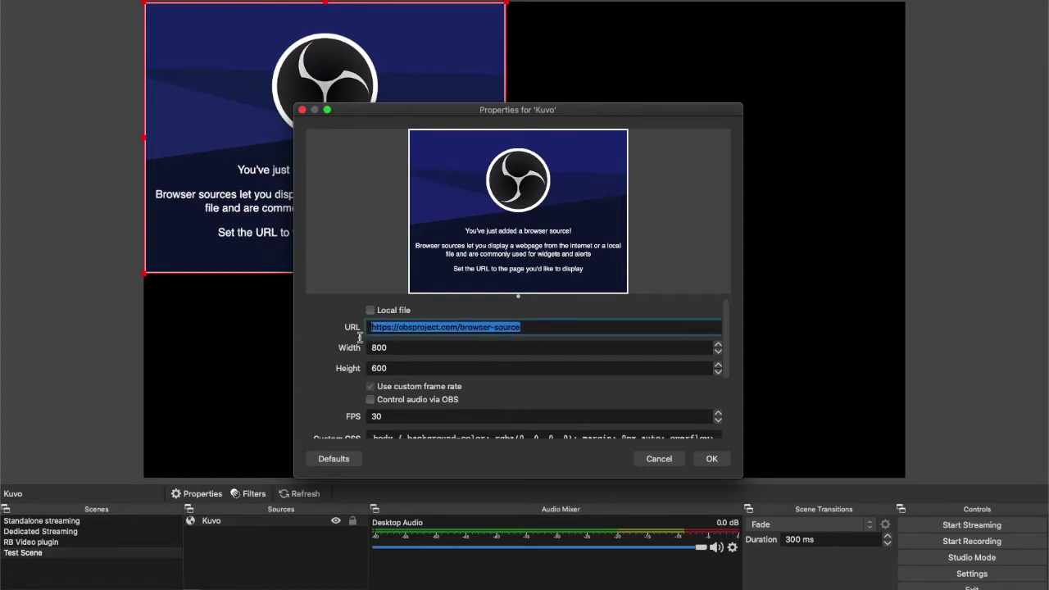
key("super+a")
type("https://kuvo.com/playlist/201763")
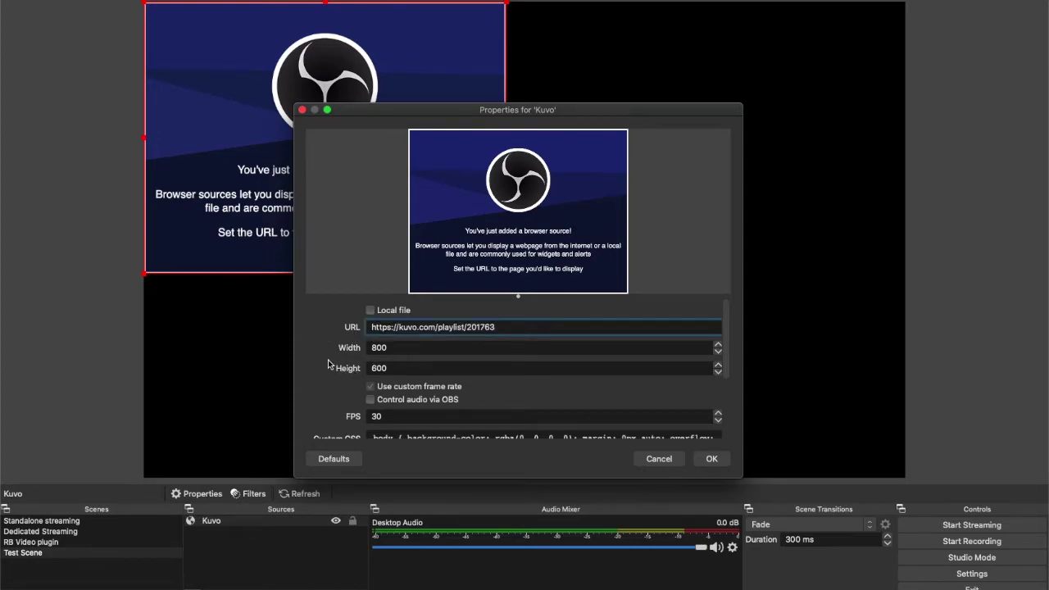
scroll(328, 360, "down", 2)
scroll(328, 364, "up", 2)
Return to the translated kuvo-obs setup guide in the browser
key("ctrl+Up")
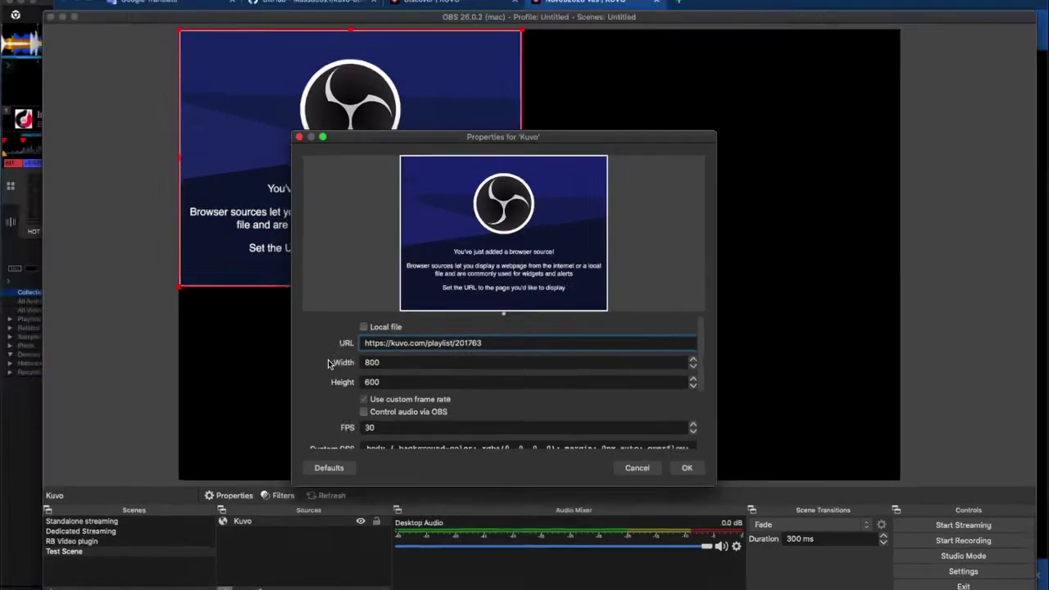
left_click(643, 147)
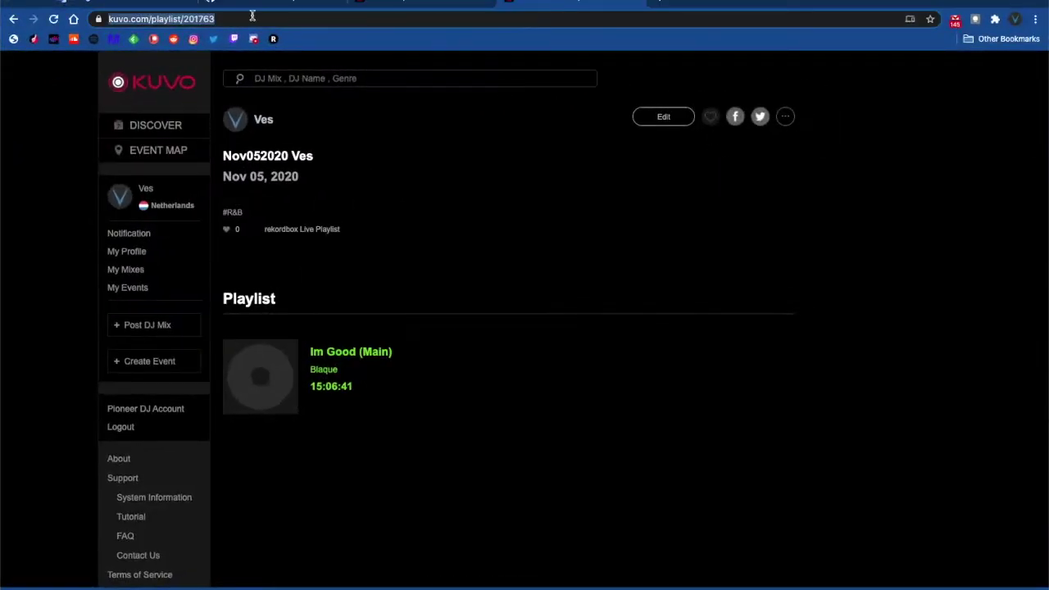
left_click(146, 4)
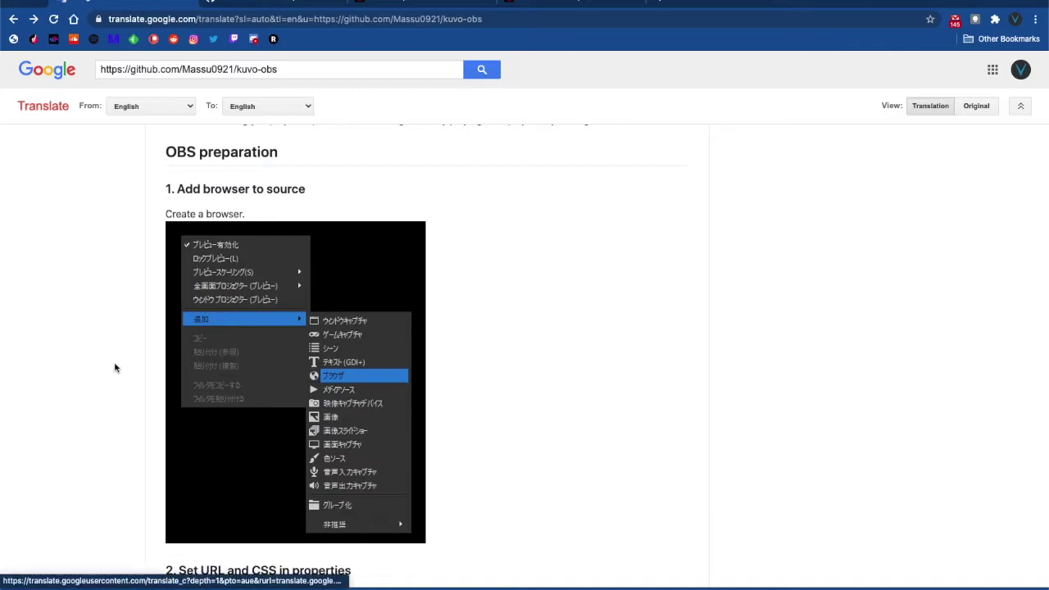
Read the 'Set URL and CSS in properties' step, then open the downloaded kuvo-obs-master folder in Finder
scroll(115, 368, "down", 5)
scroll(115, 368, "down", 1)
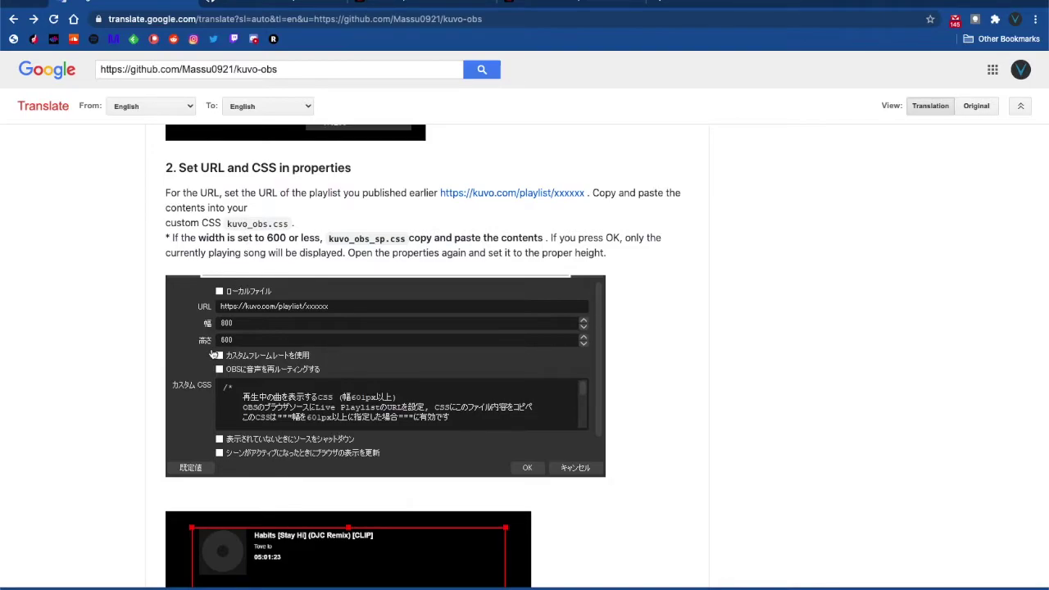
left_click(204, 584)
left_click(180, 586)
scroll(343, 307, "up", 3)
left_click(336, 231)
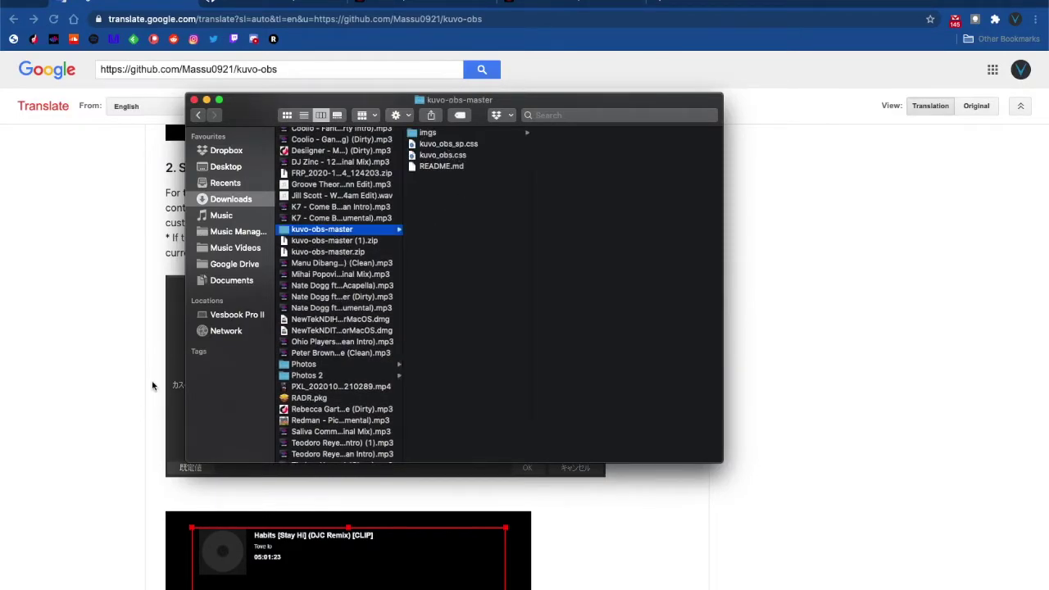
Open kuvo_obs.css from the kuvo-obs-master folder in TextEdit
left_click_drag(513, 104, 837, 118)
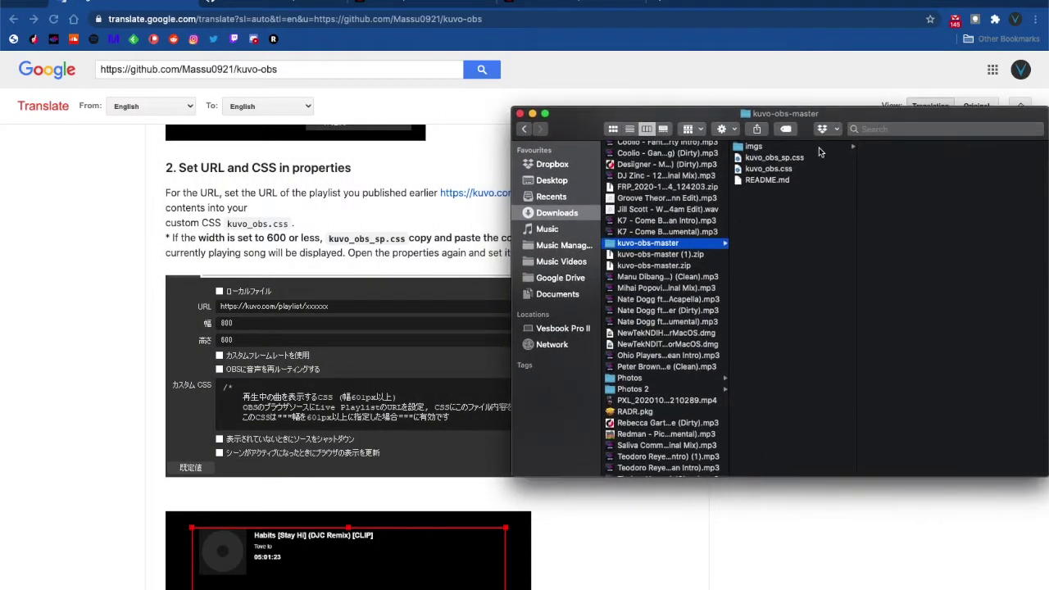
left_click(777, 169)
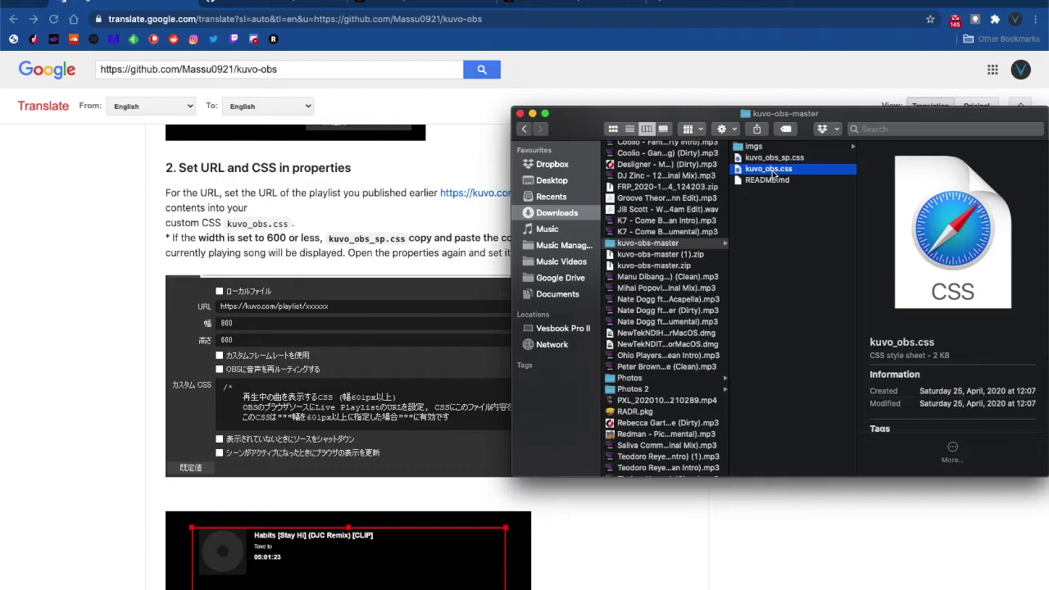
right_click(774, 172)
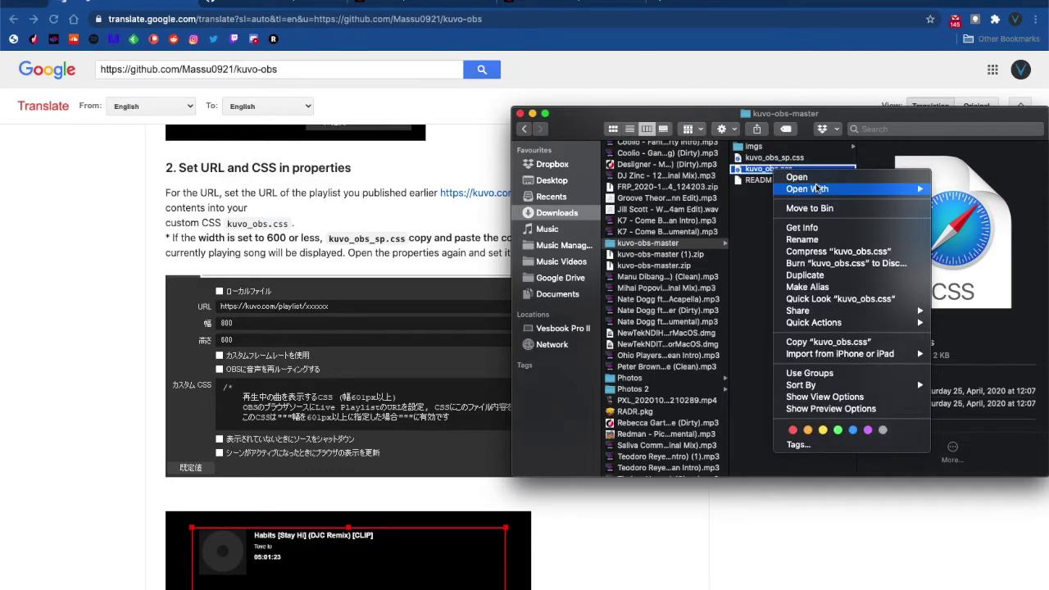
mouse_move(836, 189)
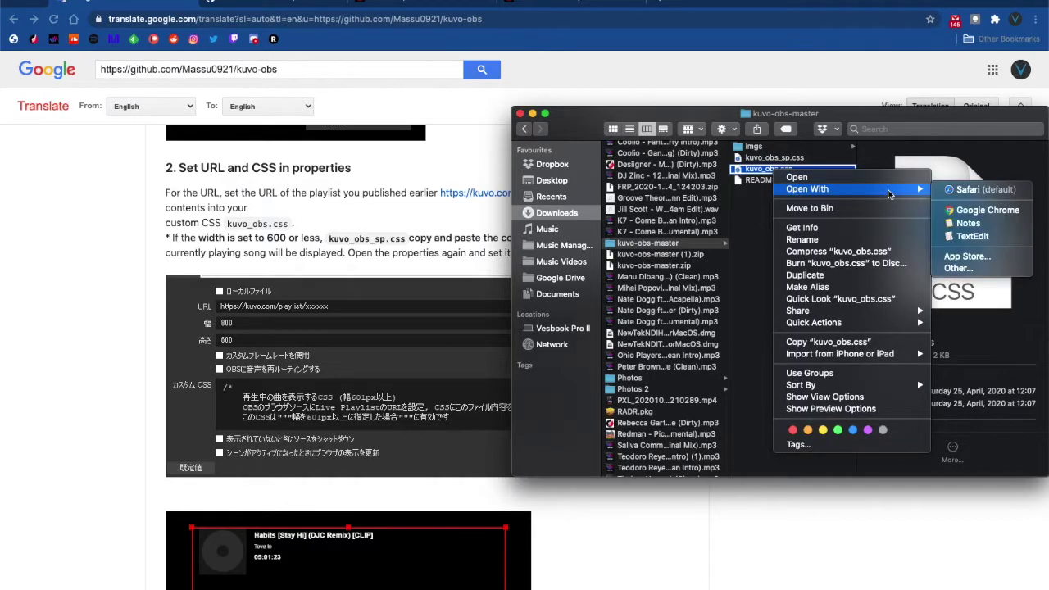
left_click(972, 236)
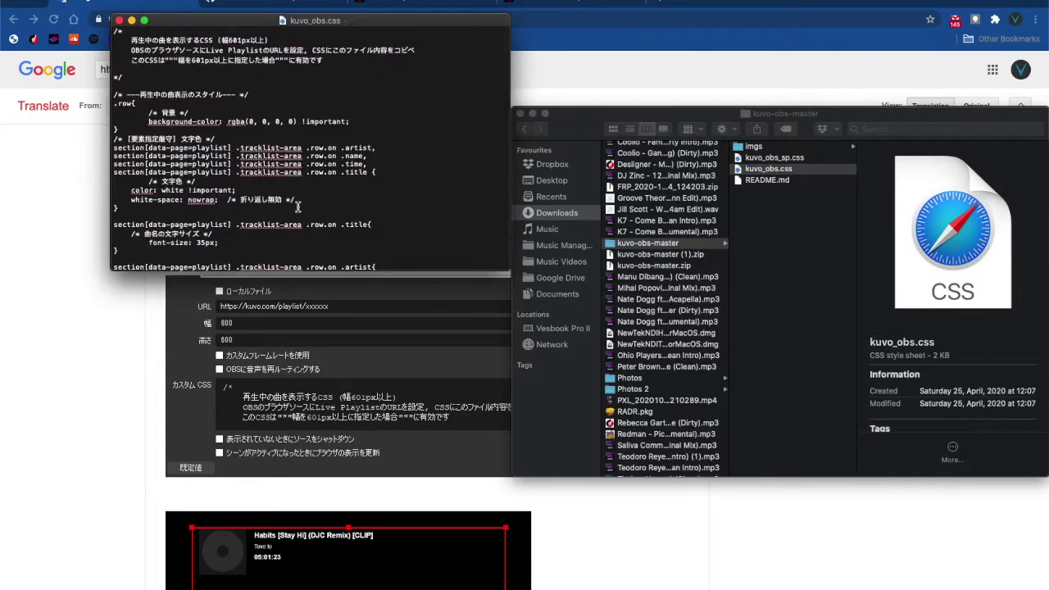
Copy the whole kuvo_obs.css stylesheet and return to the Kuvo source's properties
key("super+a")
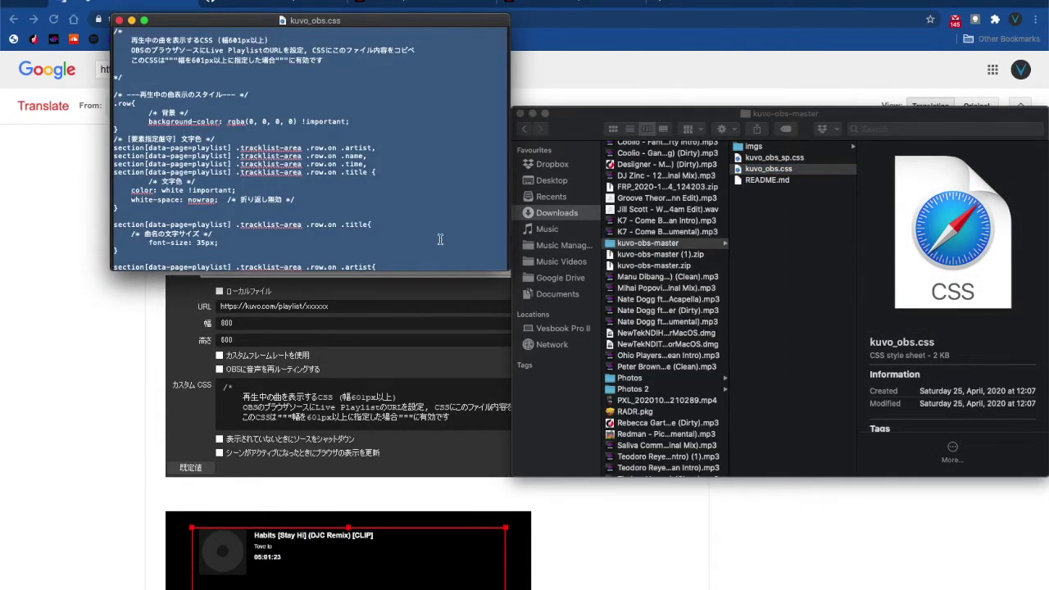
key("super+Tab")
scroll(461, 378, "down", 3)
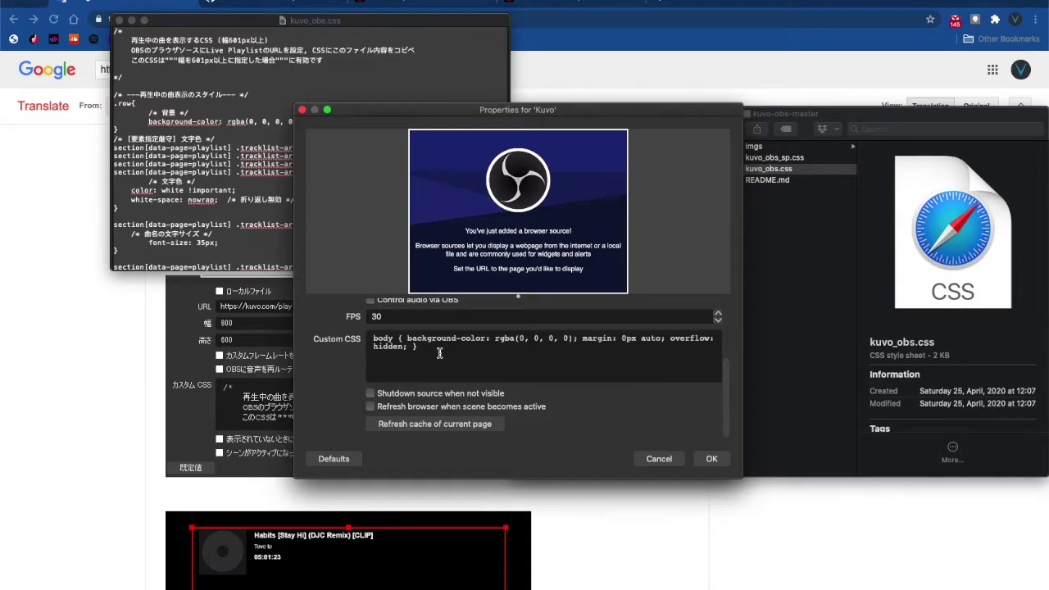
Replace the Kuvo source's Custom CSS with the kuvo_obs.css rules and confirm with OK
key("super+a")
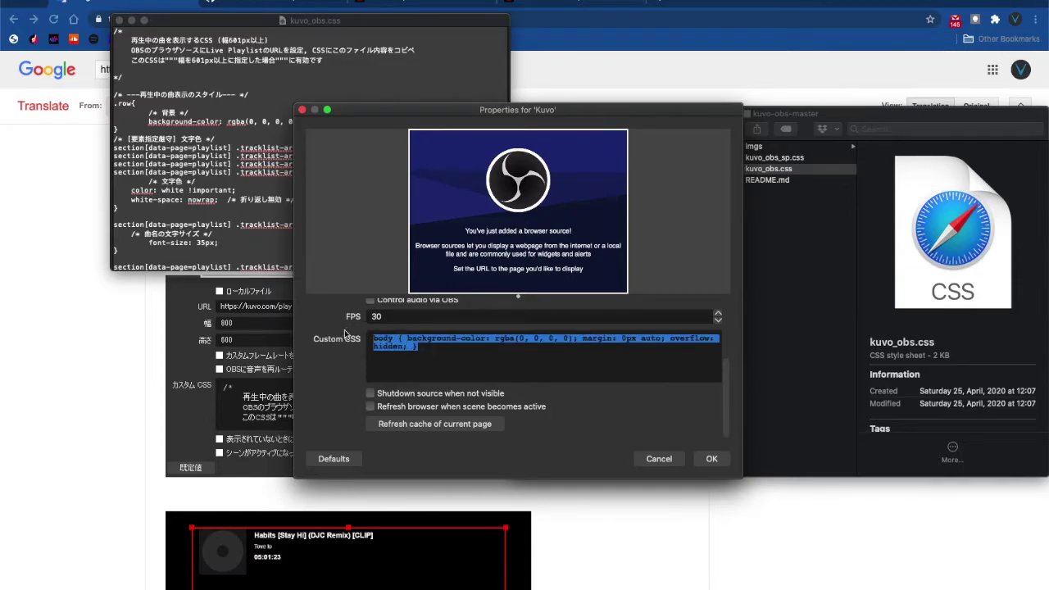
key("super+v")
scroll(565, 363, "up", 3)
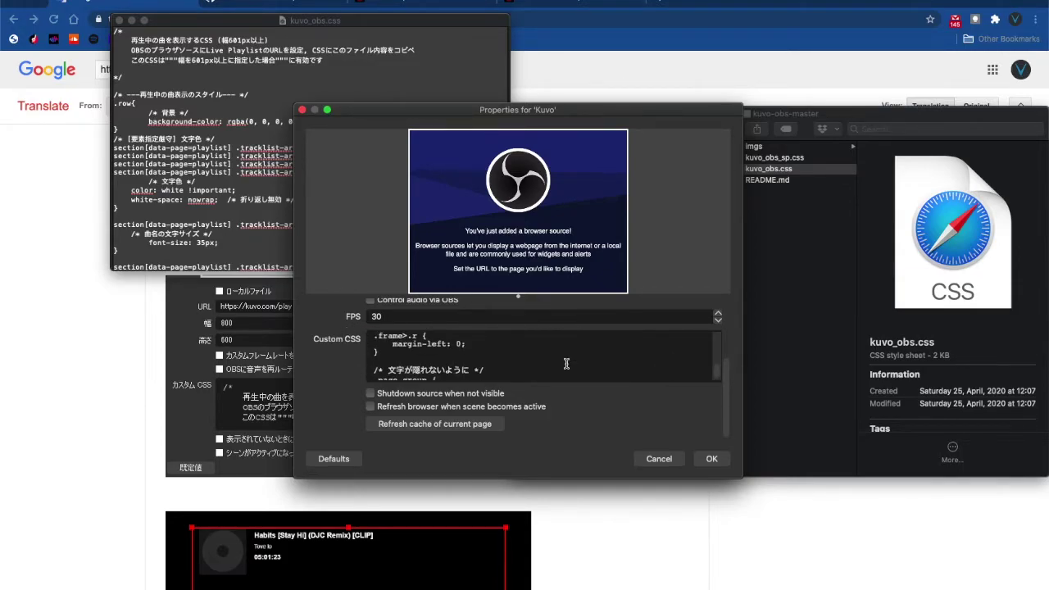
scroll(565, 363, "up", 5)
left_click(663, 478)
left_click(708, 458)
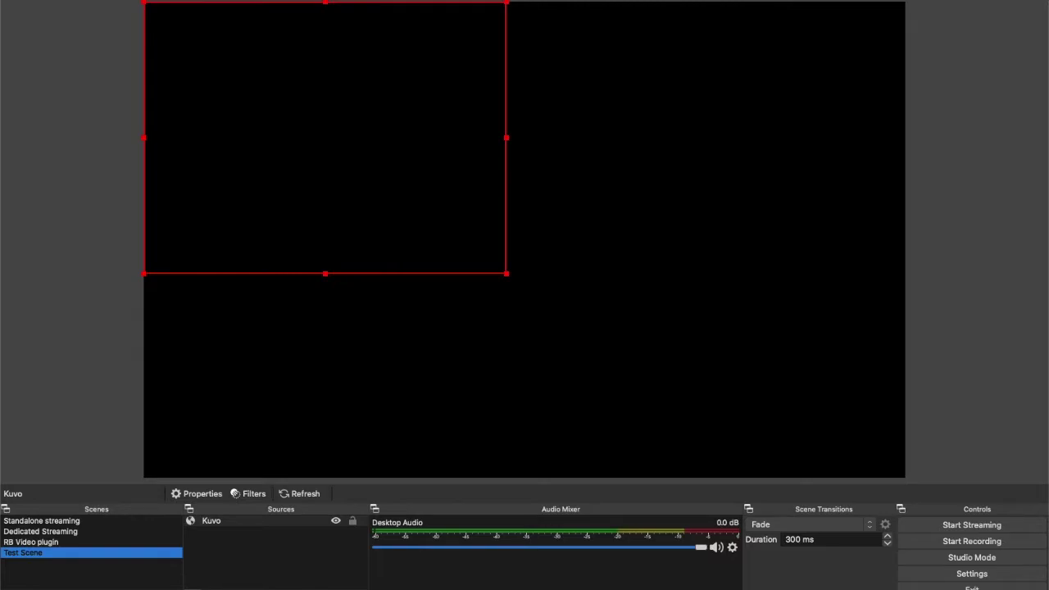
Add a 'Rekordbox View' capture source showing the rekordbox window behind the Kuvo overlay
left_click(195, 586)
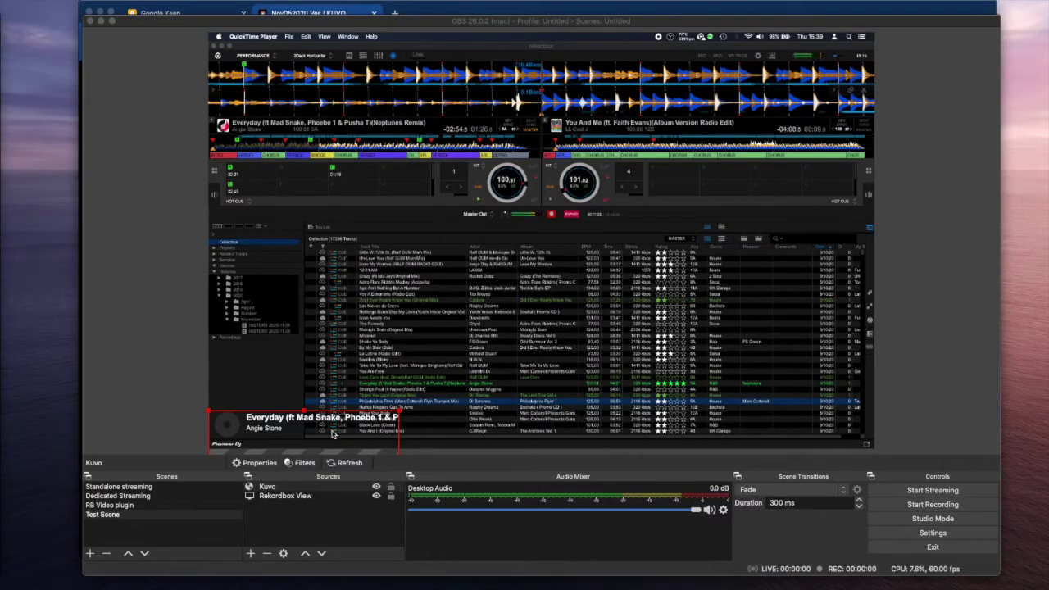
Set the Kuvo browser source's width to 1920 and height to 1080
left_click(283, 489)
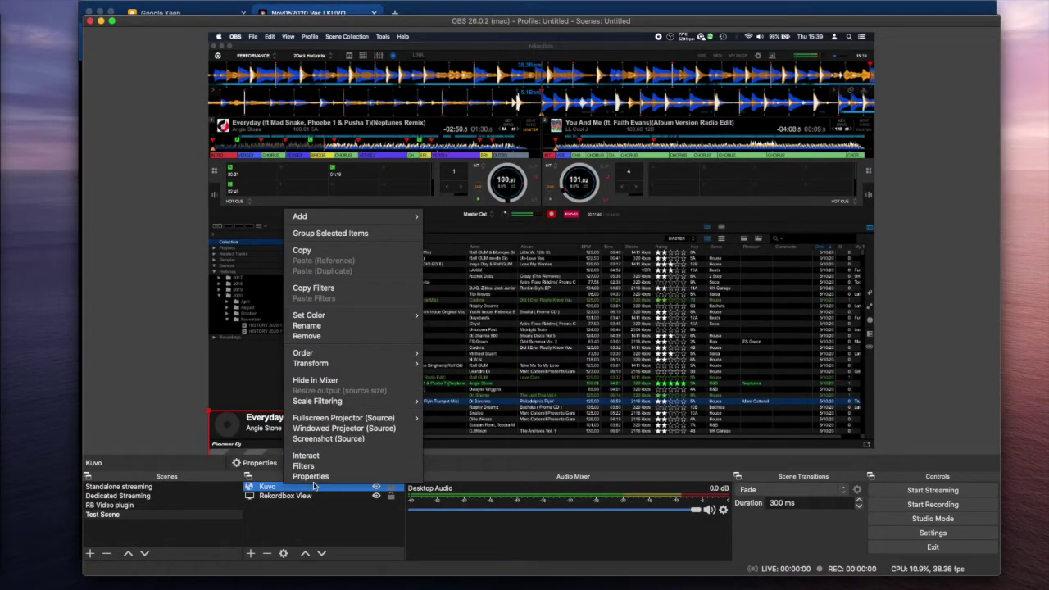
left_click(310, 477)
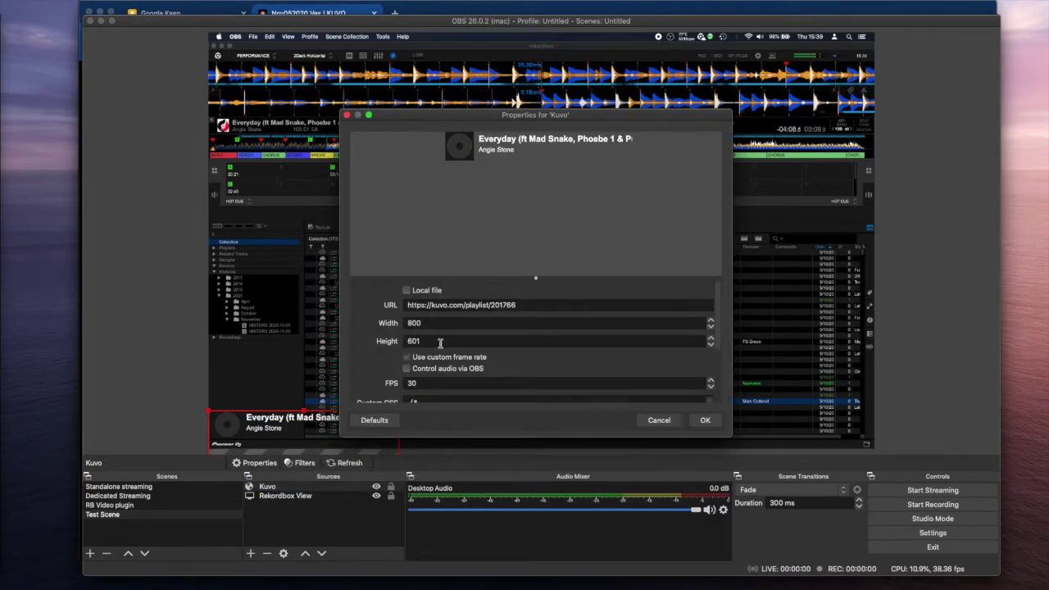
left_click(436, 323)
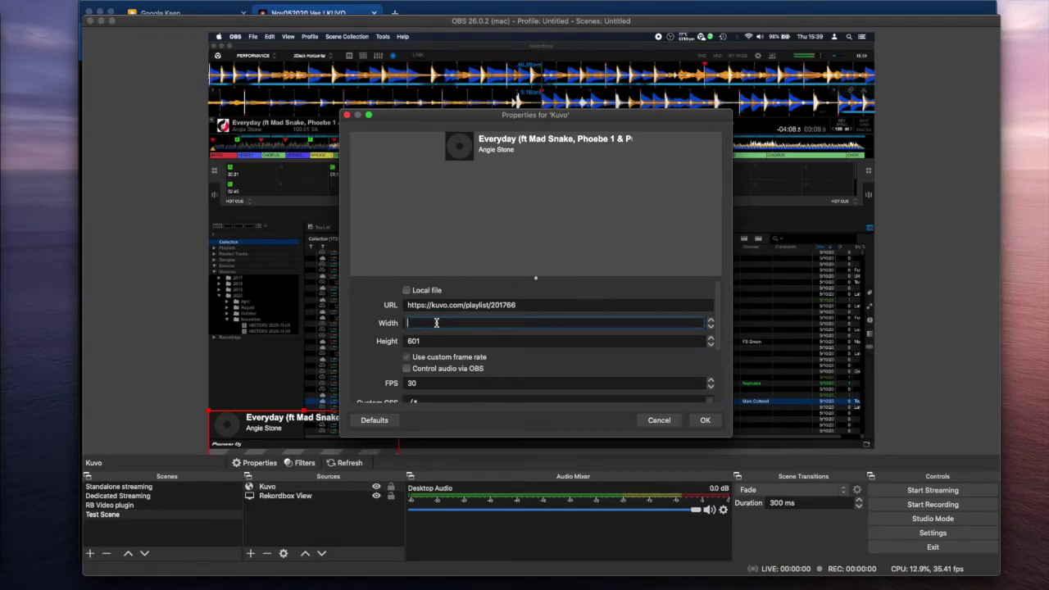
type("1920")
key("Tab")
type("10")
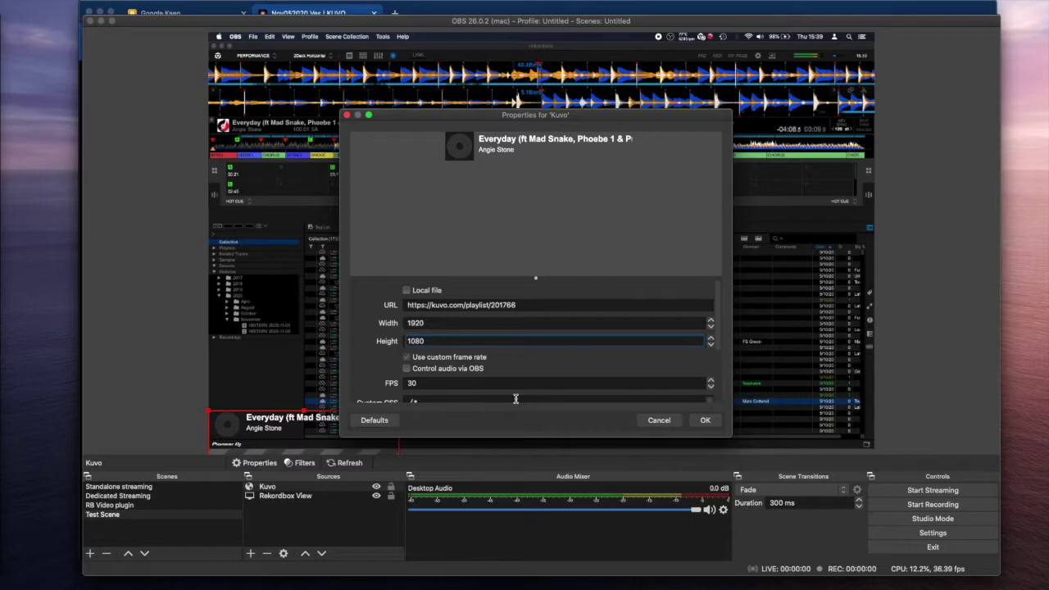
left_click(705, 420)
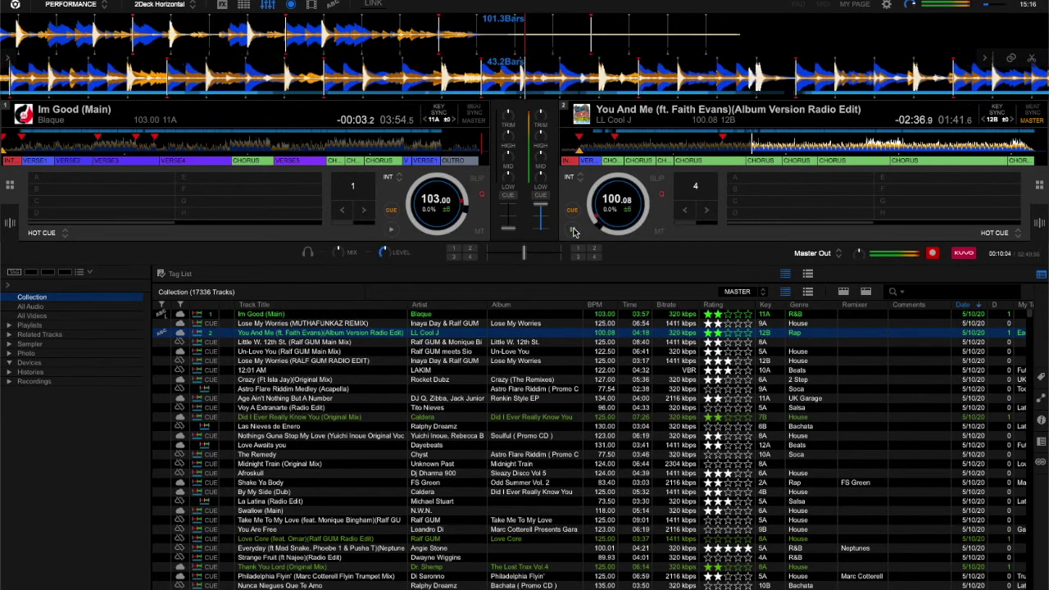
Check the track options for 'You And Me' and 'Im Good (Main)', then expand the play histories
right_click(590, 336)
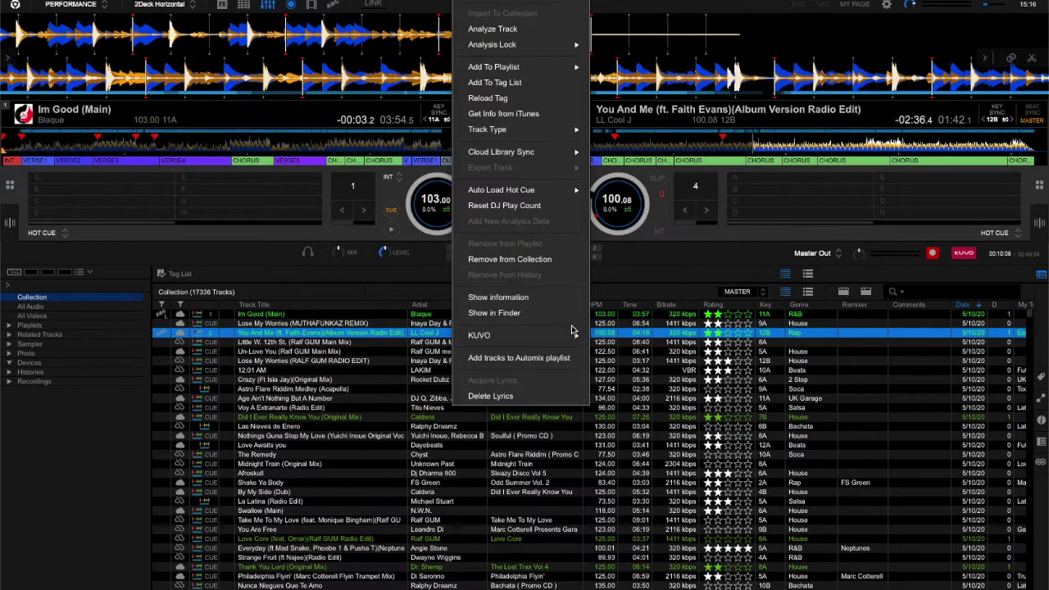
left_click(513, 208)
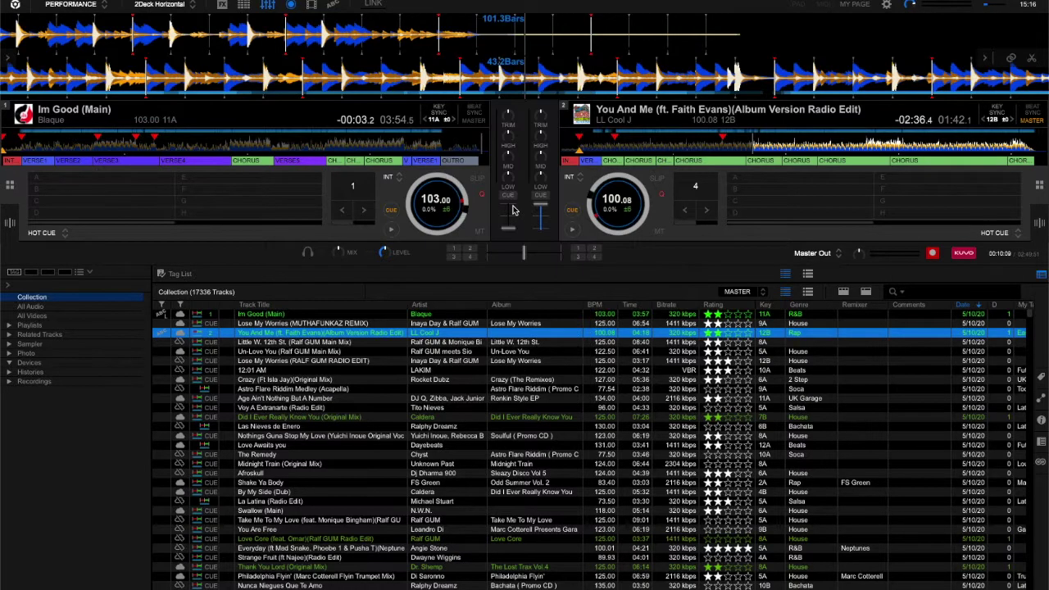
left_click(405, 317)
right_click(405, 316)
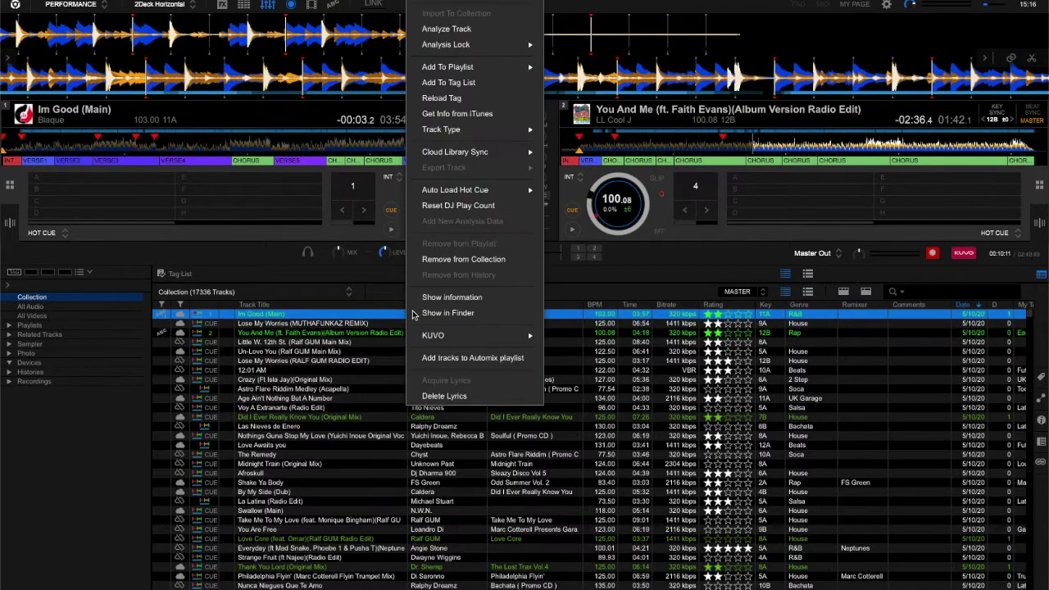
left_click(464, 206)
left_click(156, 454)
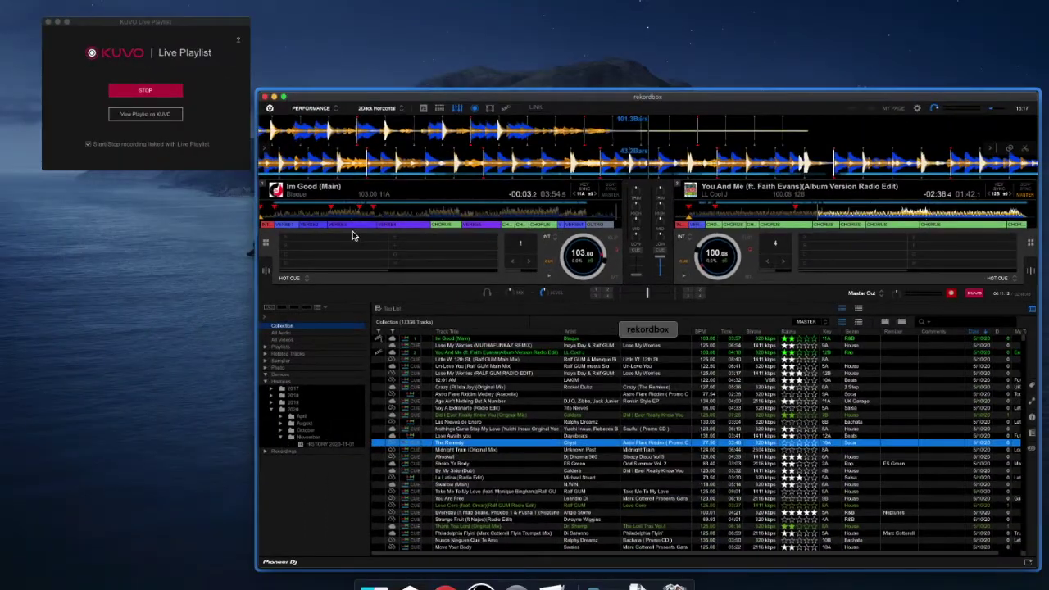
Stop the KUVO live playlist and choose Delete for the REC-2020-11-05 mix recording
left_click(250, 145)
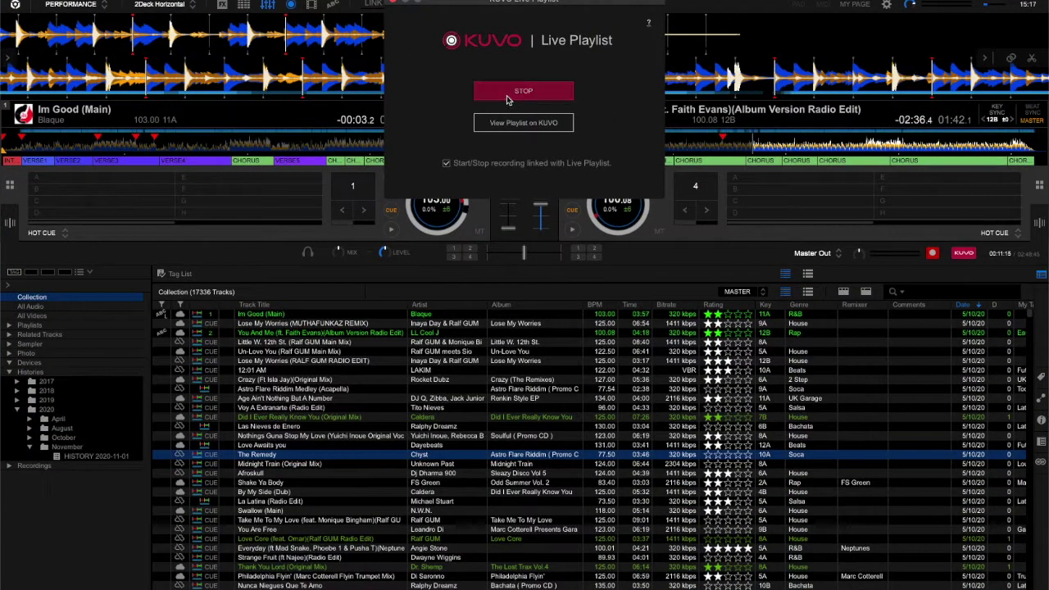
left_click(507, 91)
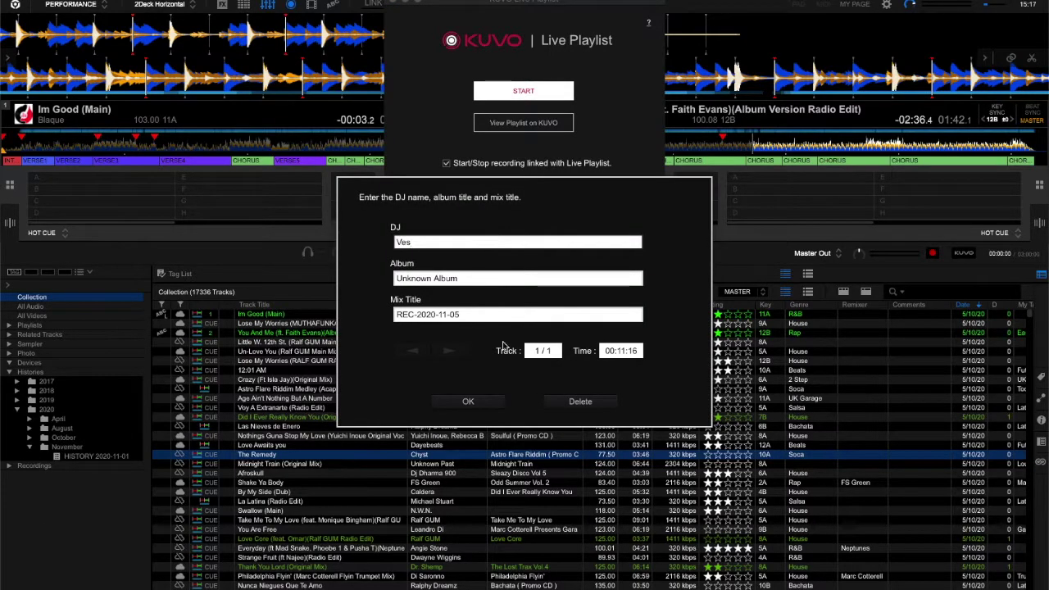
left_click(579, 401)
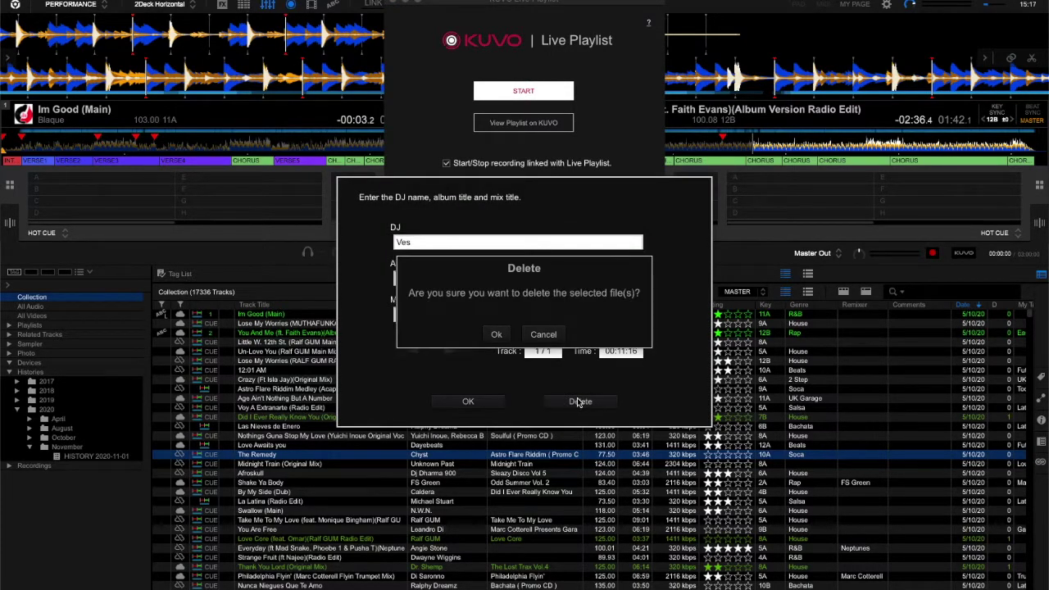